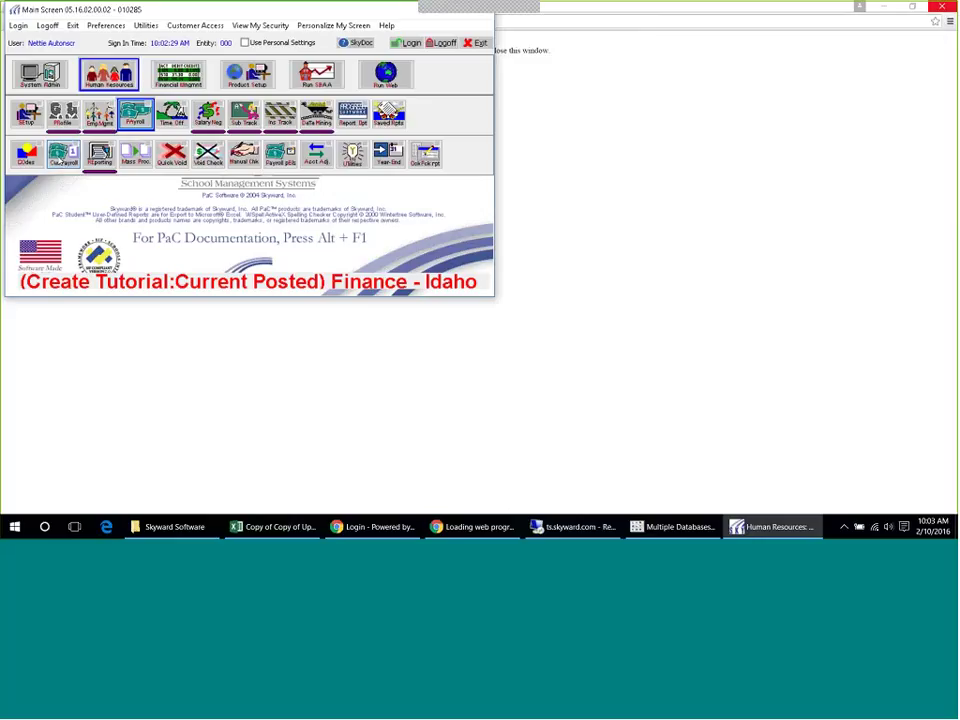
Step: Open the transaction selection for the current payroll run REG / REGULAR PAYROLL
click(60, 156)
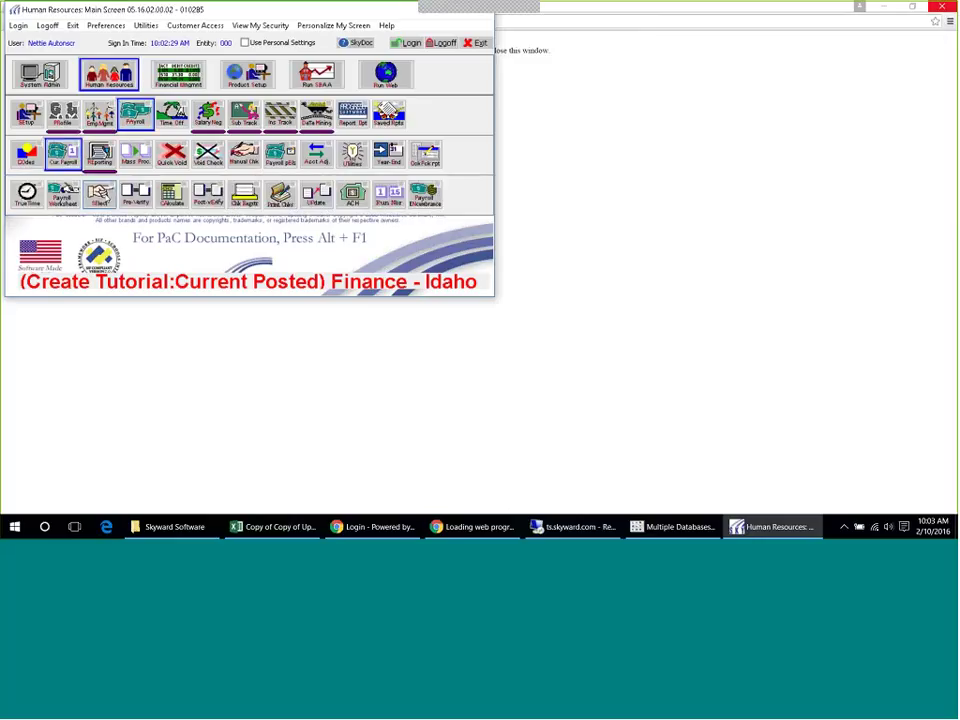
click(99, 193)
click(370, 48)
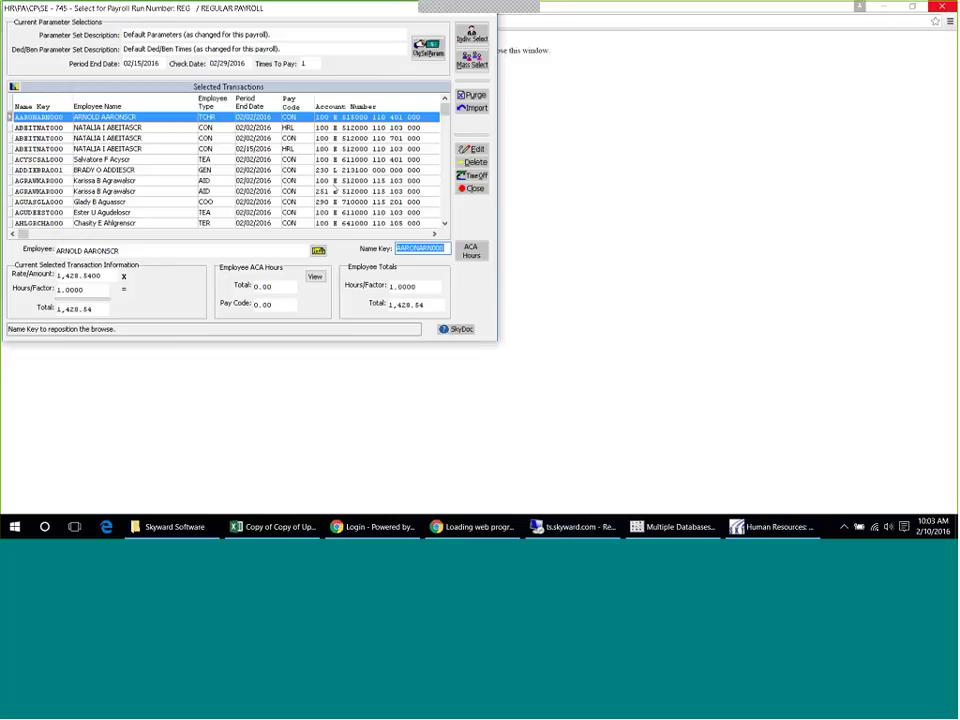
Step: Start the Import ACA Hours process for the payroll run, agree to continue, and maximize the templates window
click(474, 252)
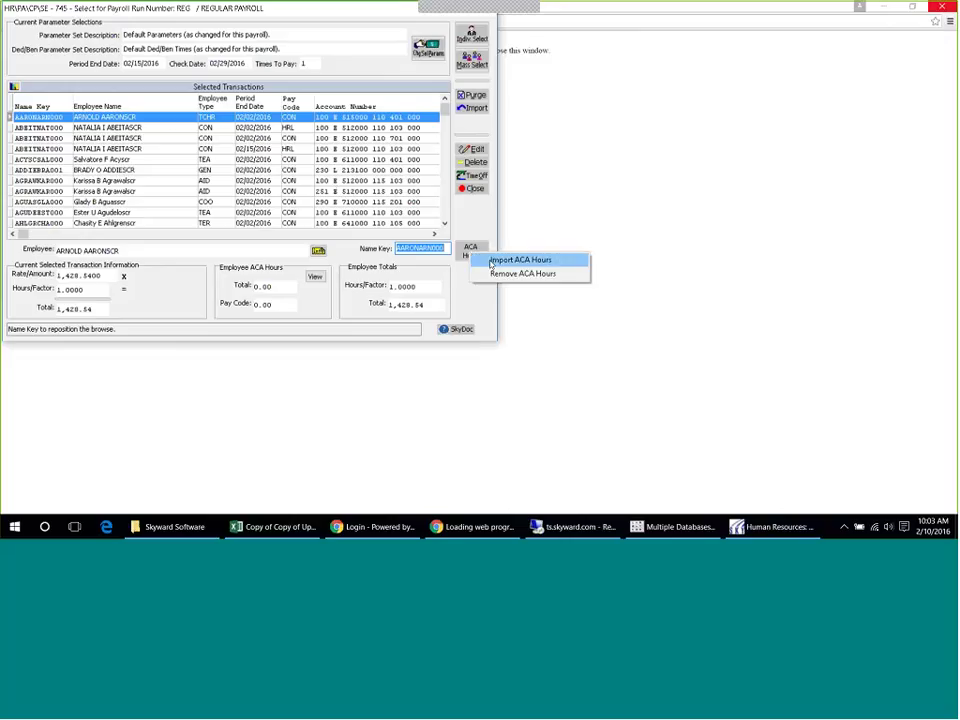
click(520, 260)
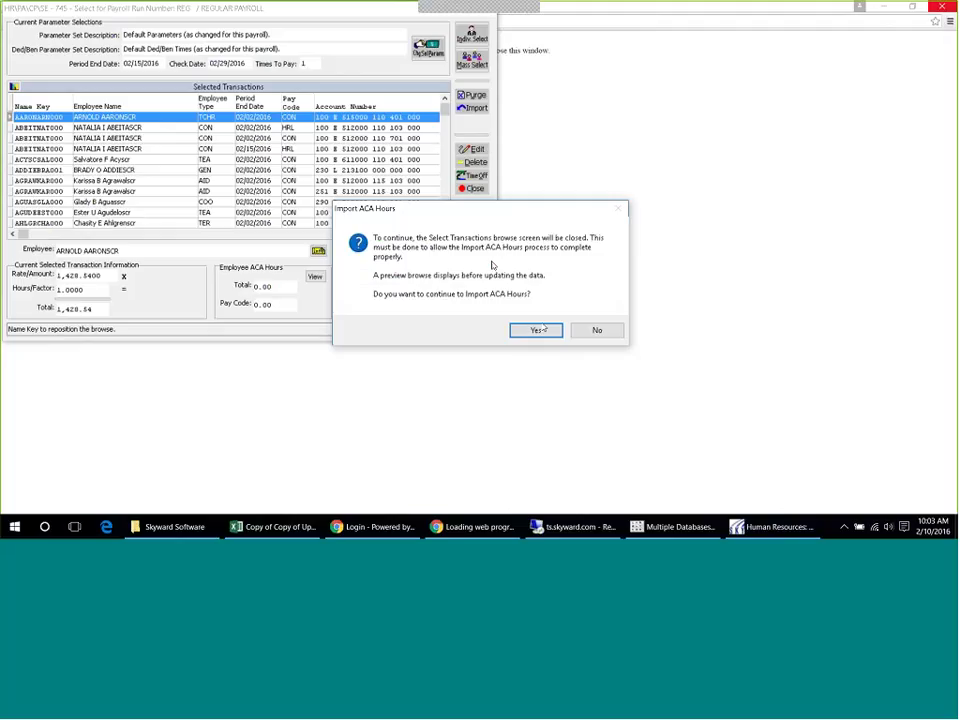
click(537, 330)
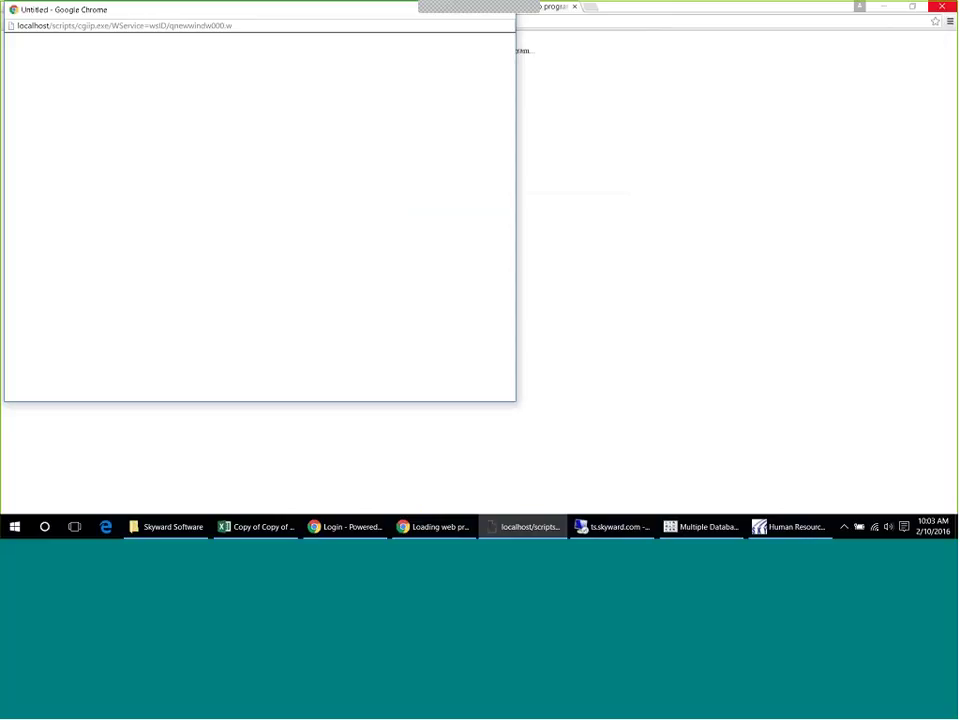
drag(343, 11, 465, 60)
click(592, 58)
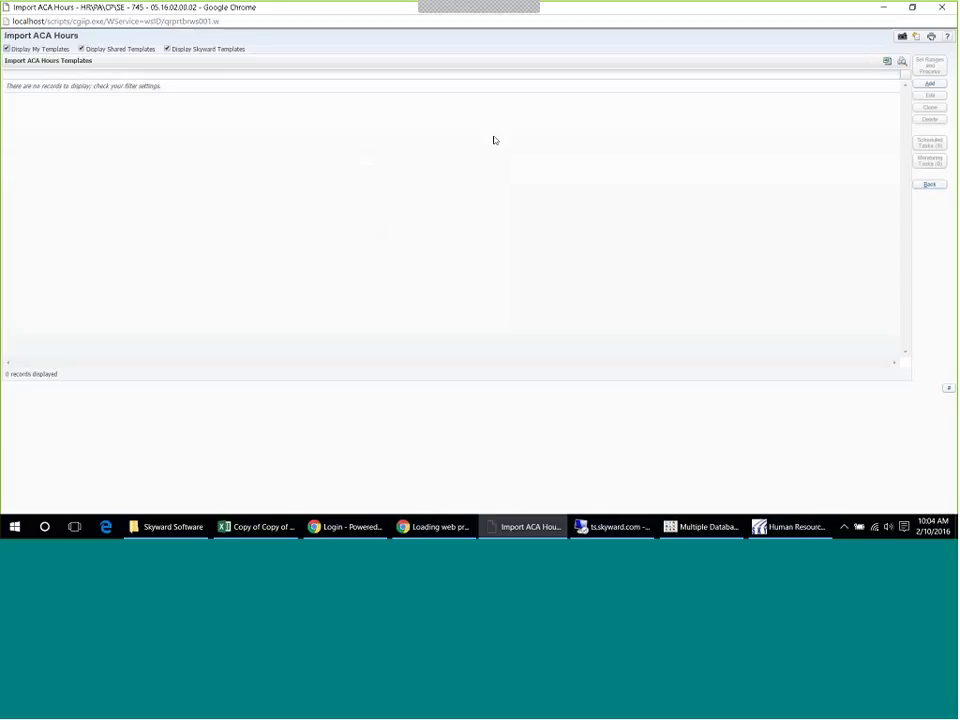
Step: Add an import template described as "True Time Import" and choose Default Parameters as its employee selection parameters
click(930, 85)
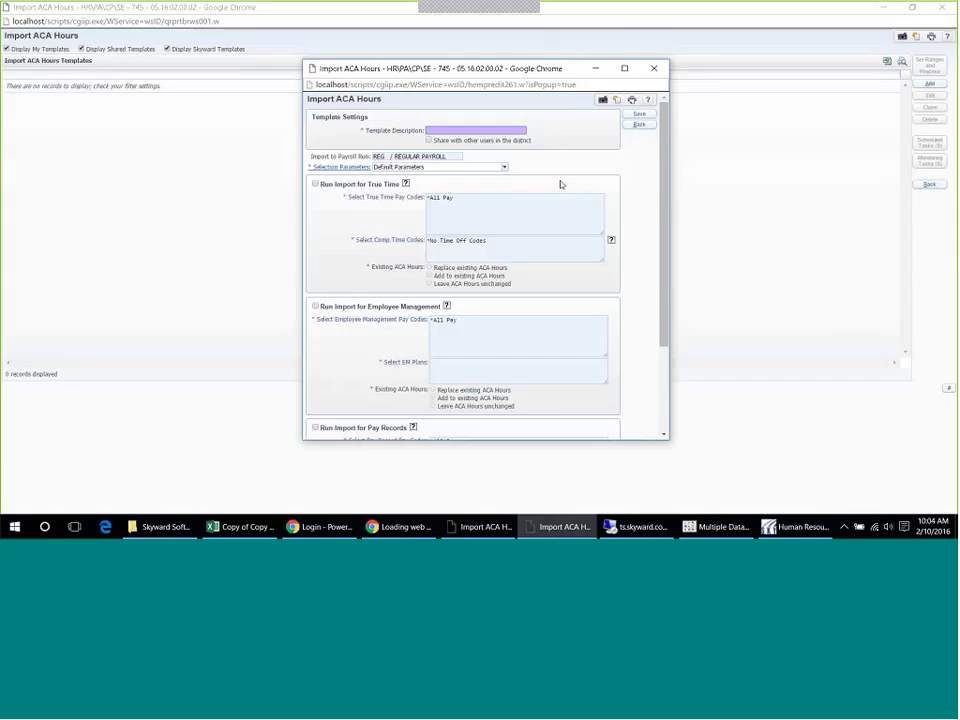
text(True Time Import)
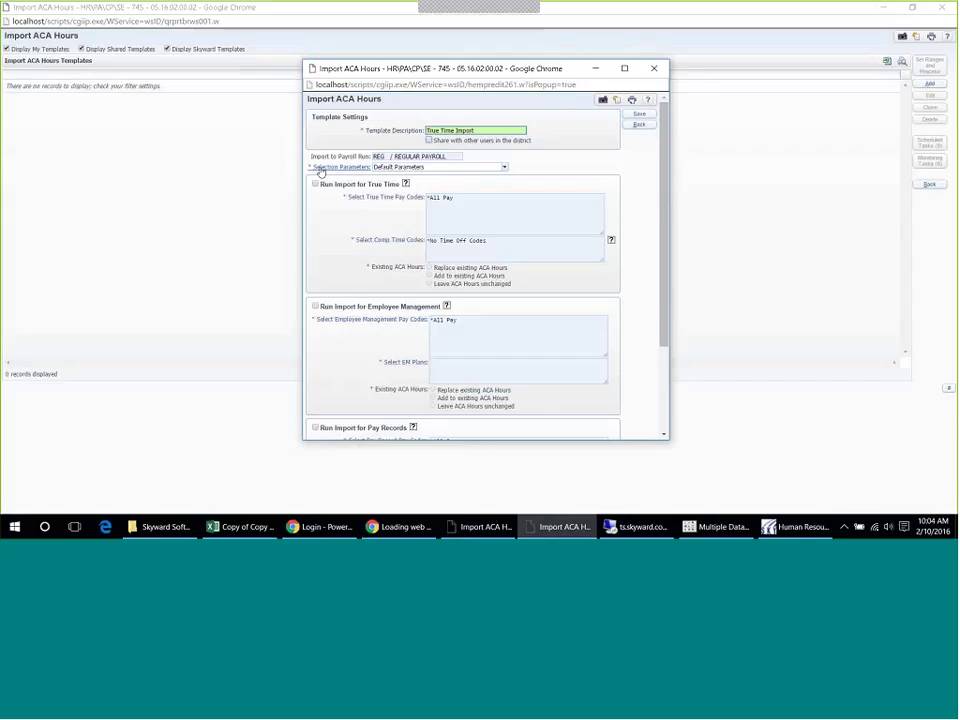
click(320, 169)
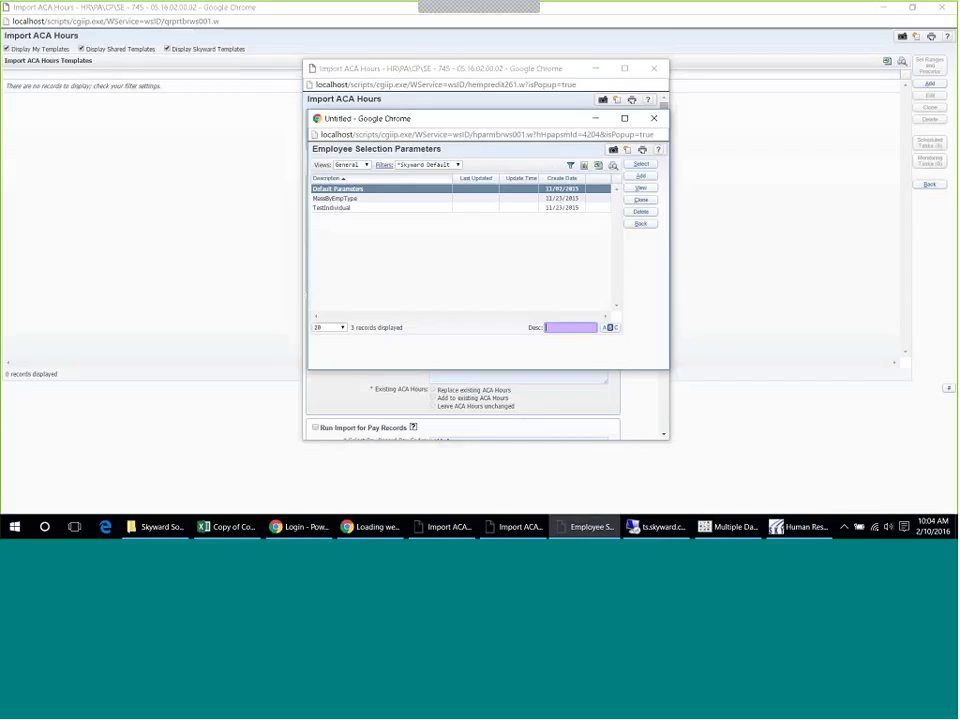
click(641, 176)
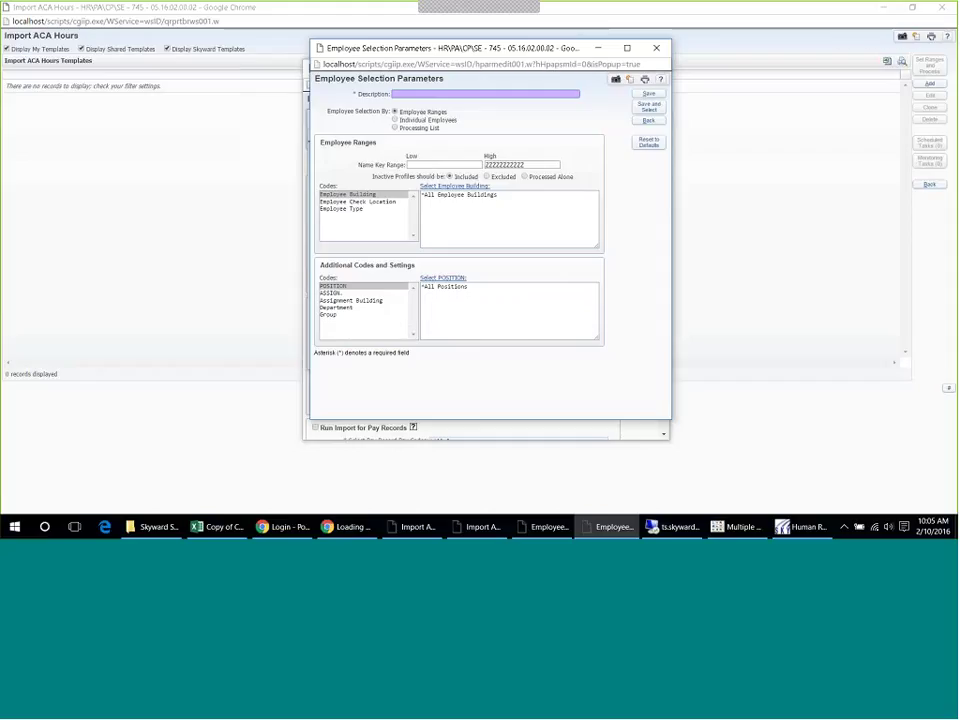
click(648, 120)
click(408, 268)
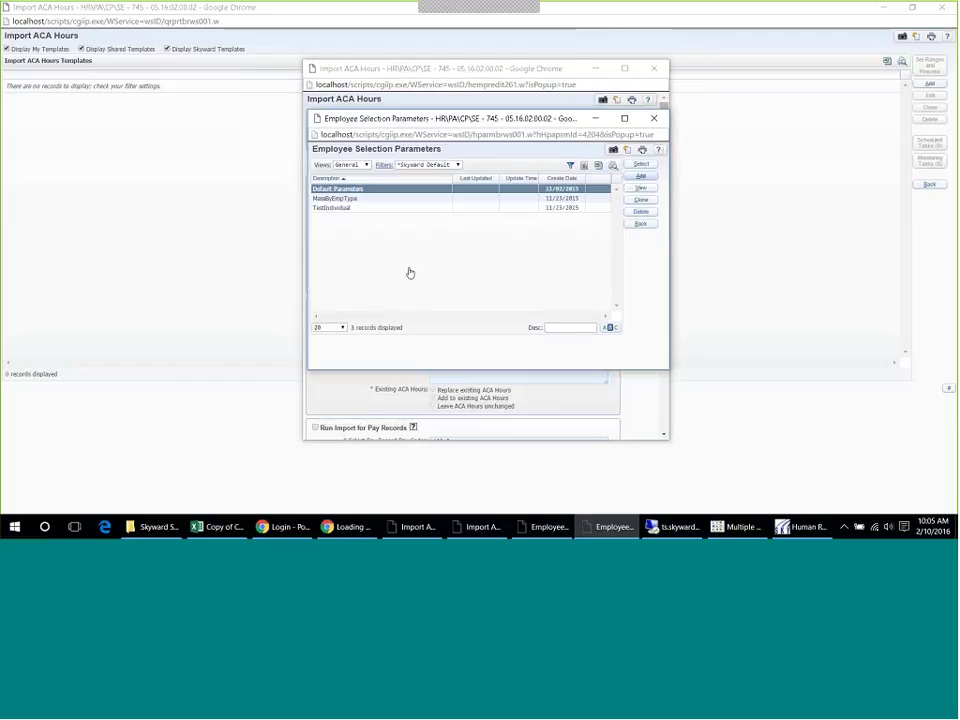
click(641, 165)
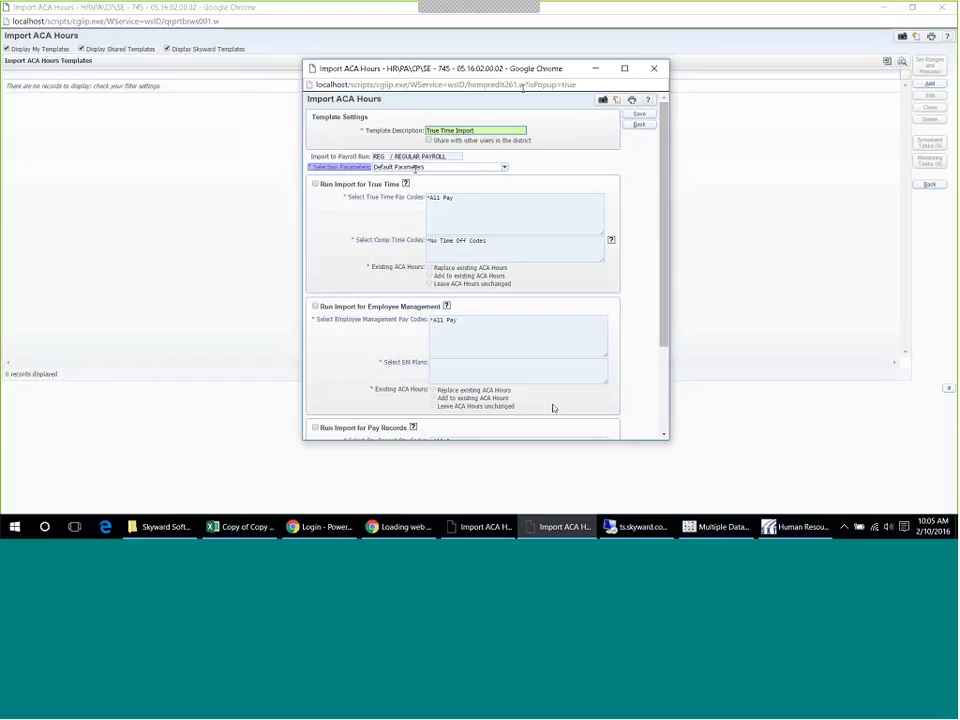
Step: Enable the True Time import in the template and limit its pay codes to HRL - HOURLY
mouse_move(664, 170)
mouse_down()
mouse_move(673, 281)
mouse_move(664, 158)
mouse_up()
click(315, 184)
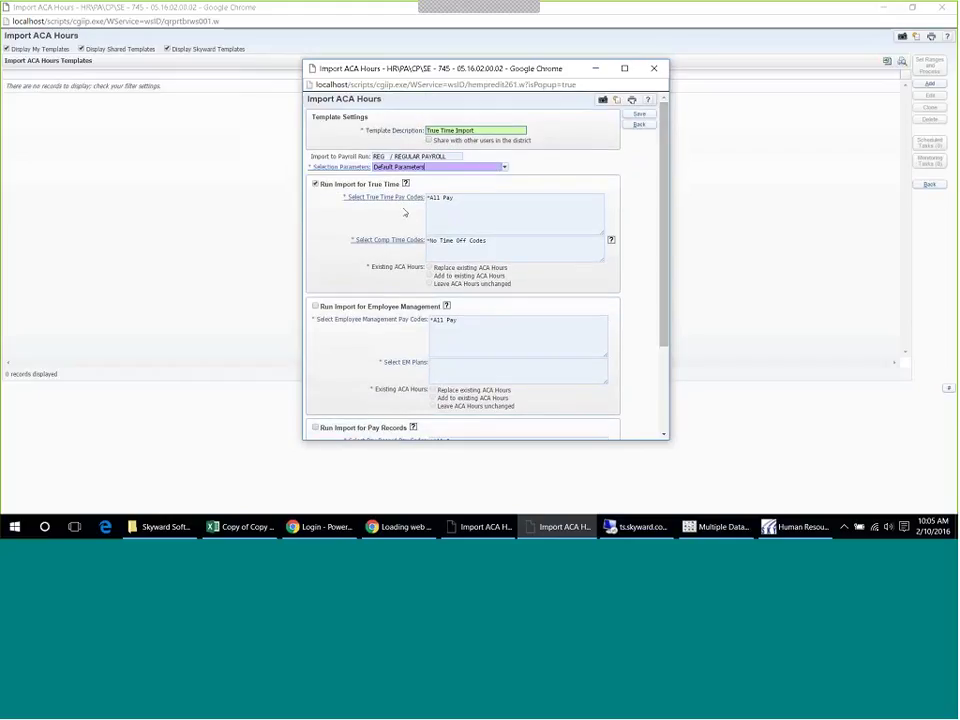
click(401, 203)
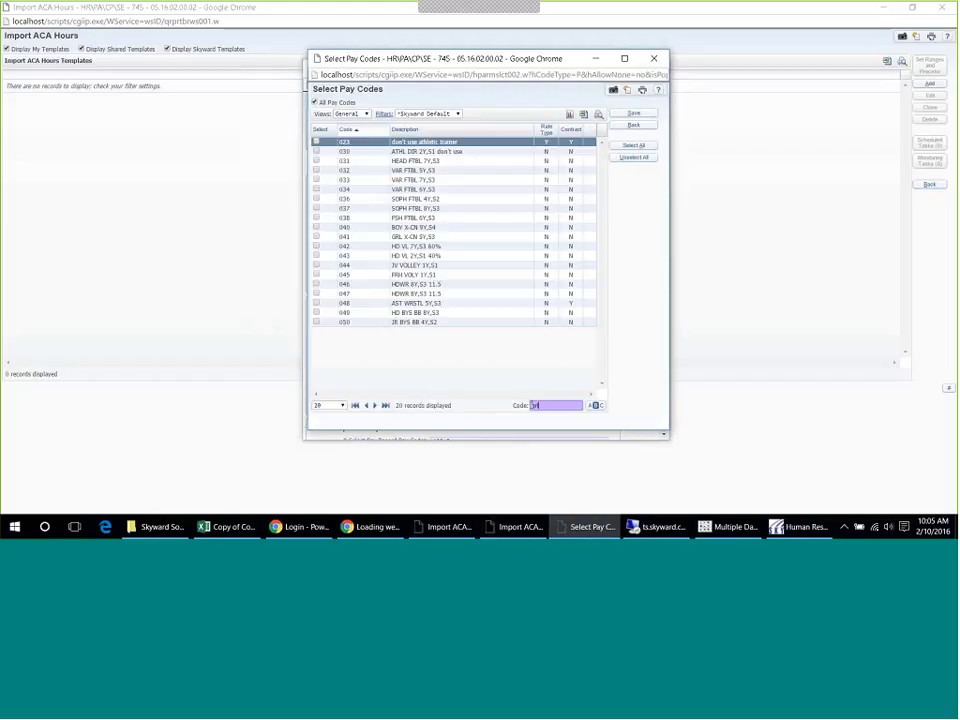
text(hrl)
key(Return)
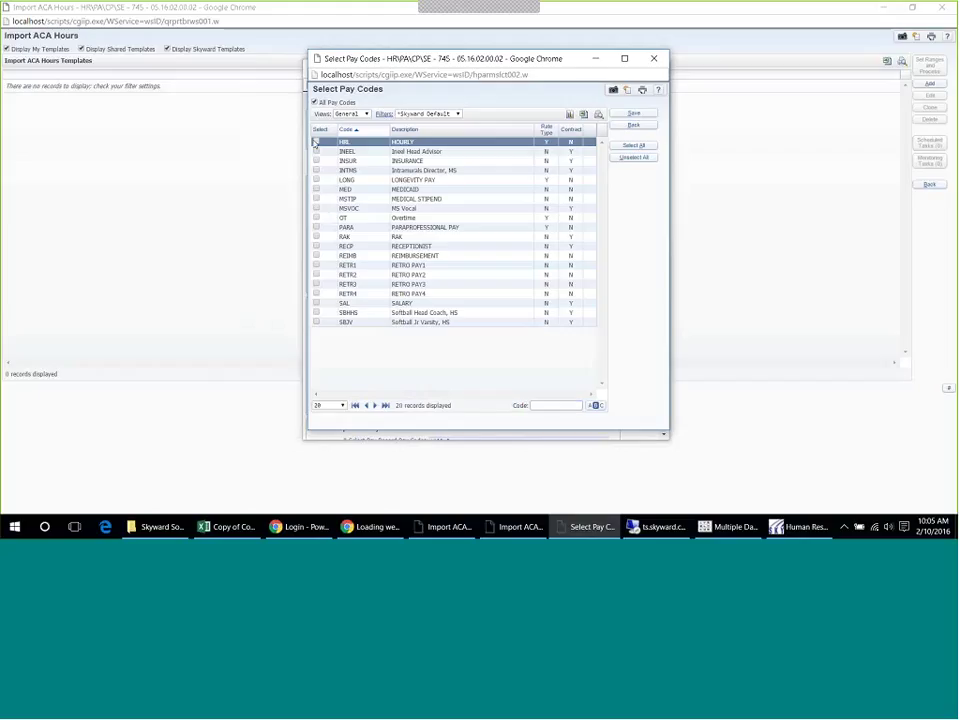
click(316, 142)
click(634, 114)
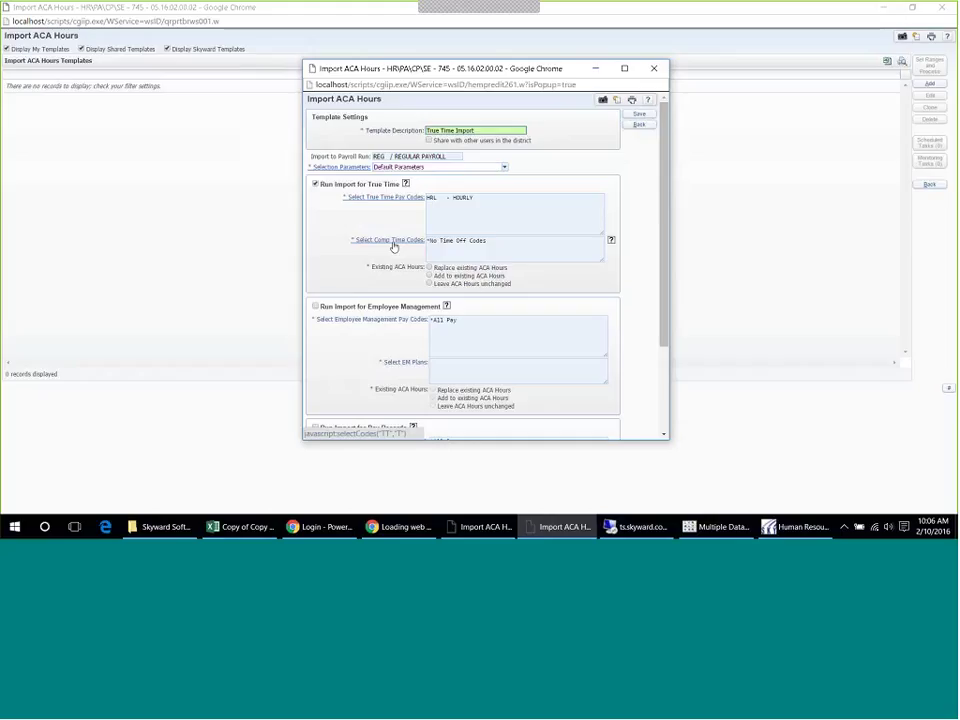
Step: Select COH, COHH and COM as the comp time codes for the True Time import
click(393, 246)
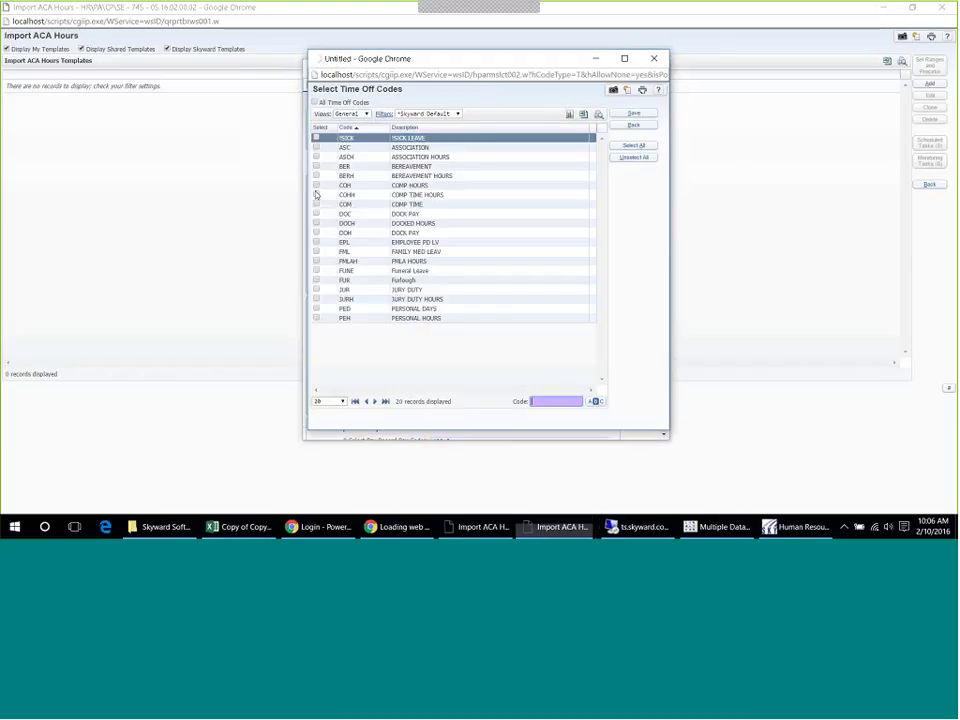
click(316, 185)
click(316, 194)
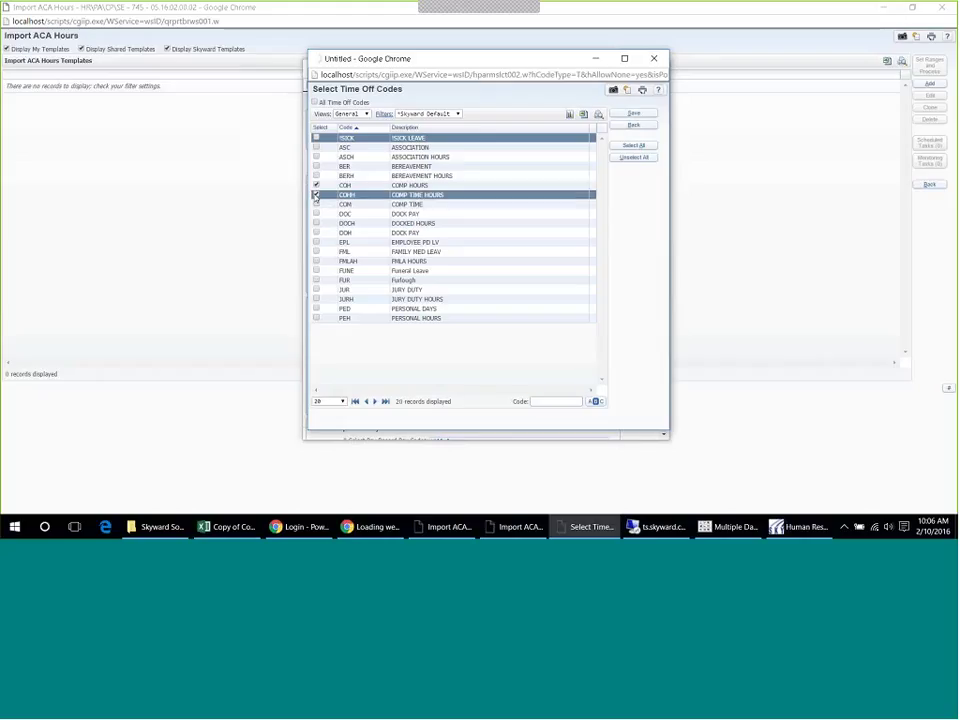
click(316, 204)
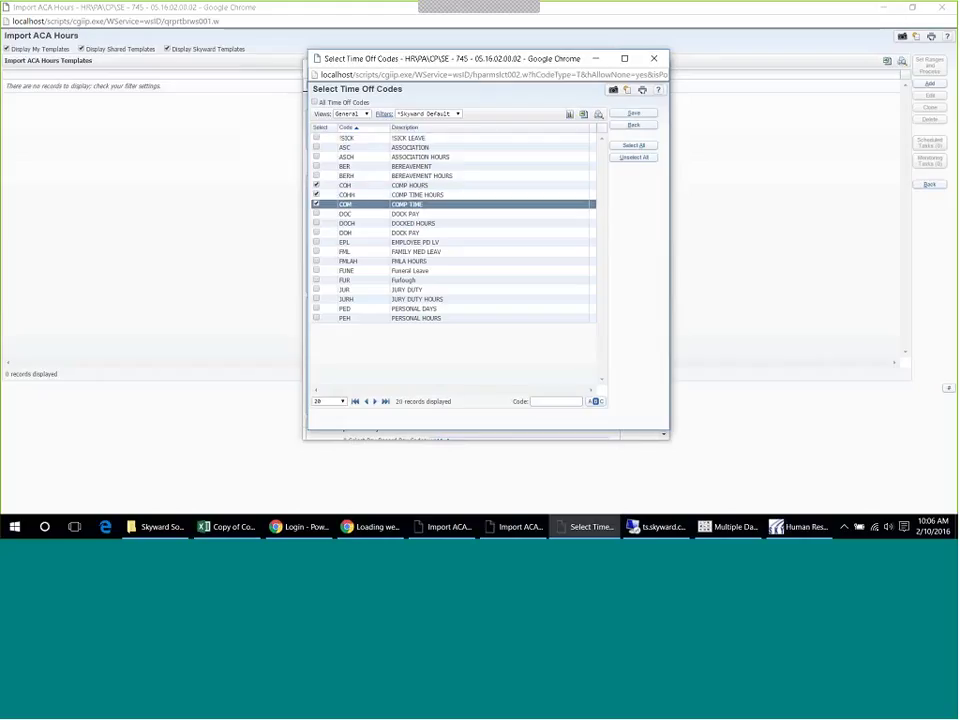
click(635, 114)
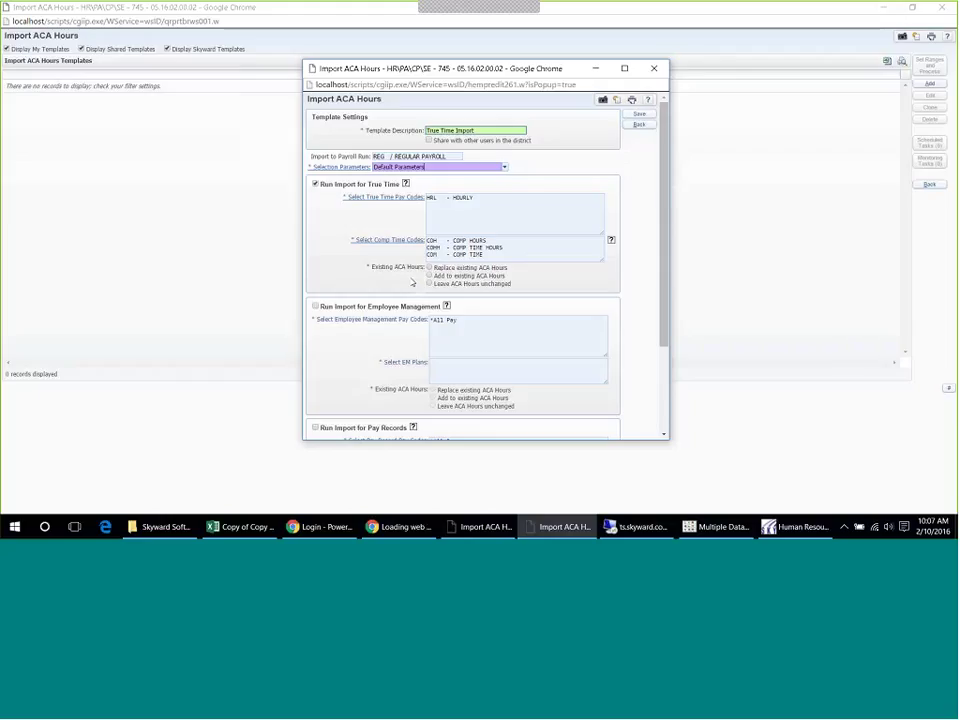
Step: Set the True Time import to replace existing ACA hours and save the template
drag(665, 172, 665, 213)
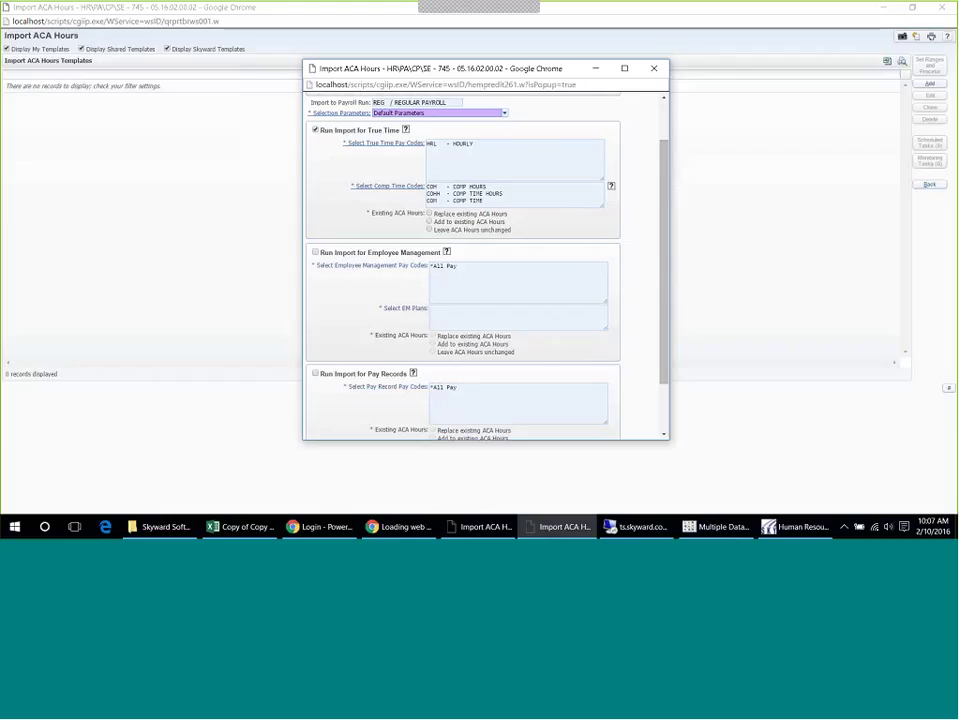
click(429, 214)
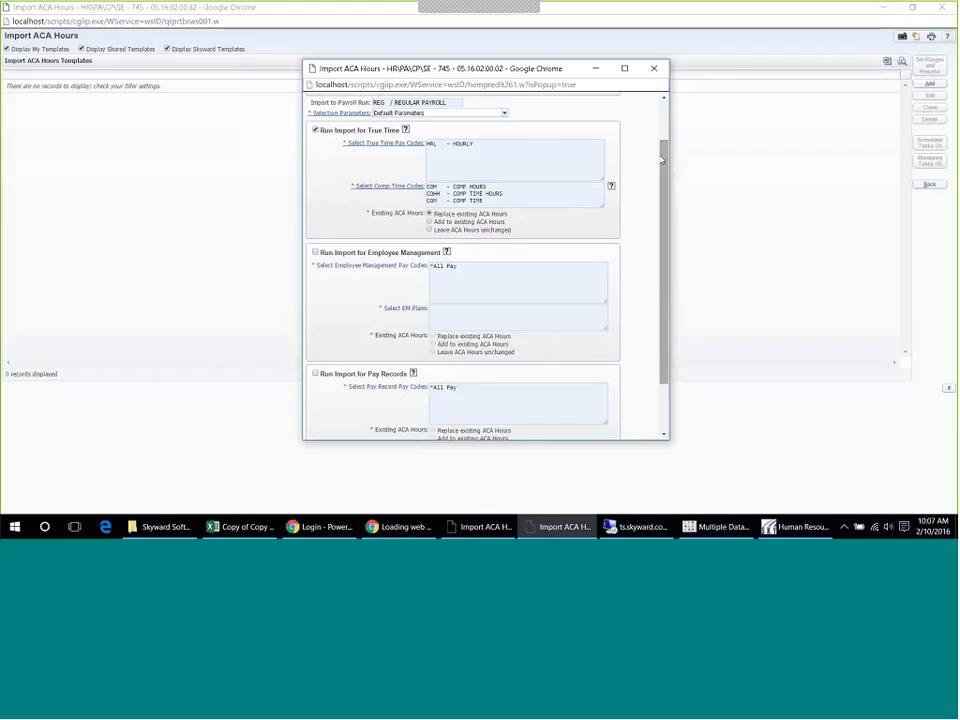
drag(661, 160, 667, 229)
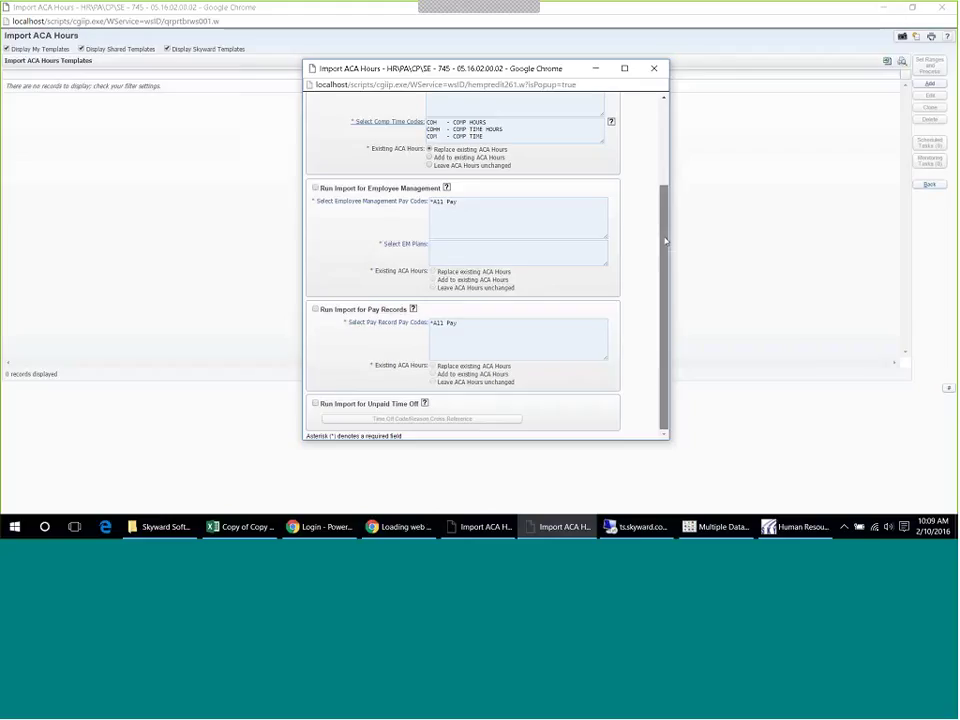
drag(665, 240, 656, 142)
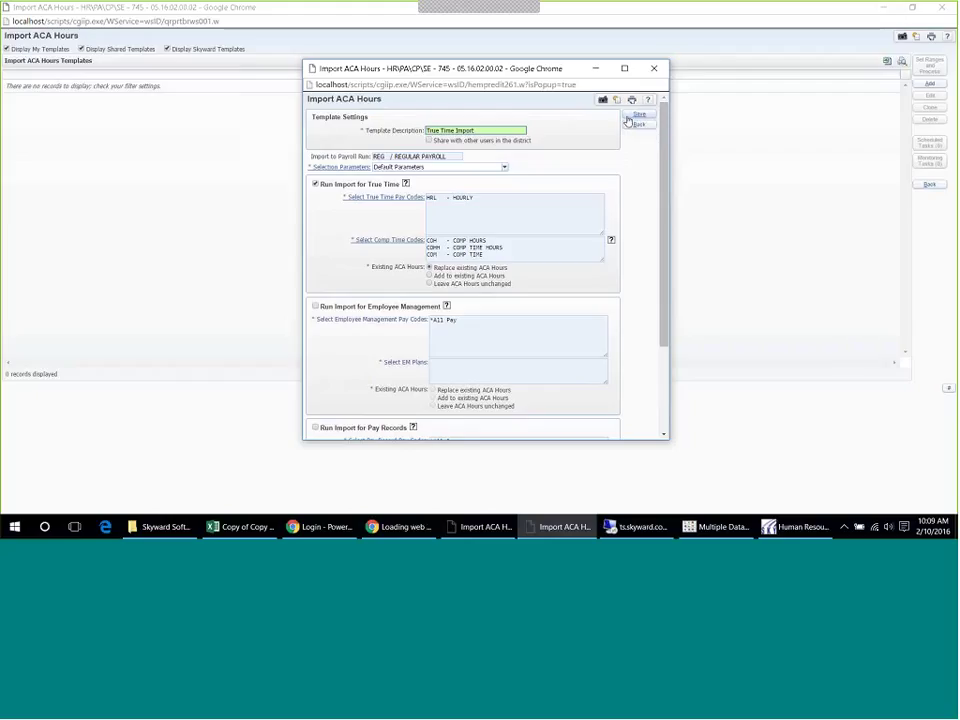
click(635, 117)
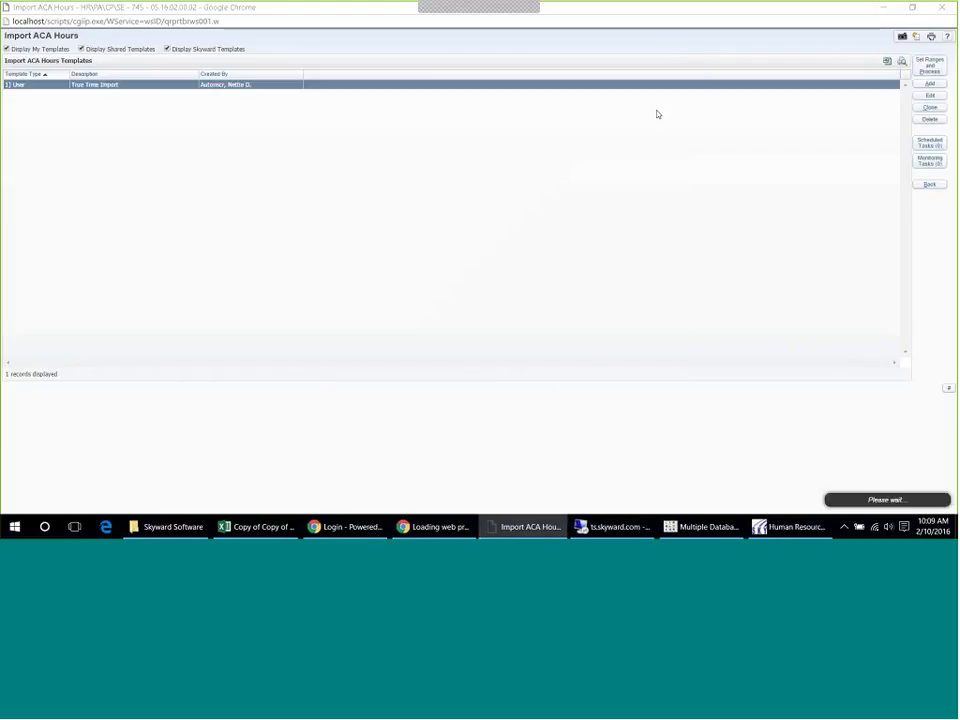
Step: Open the template's range and process settings and compare them with the ACA date range in the payroll's selection parameters
click(925, 64)
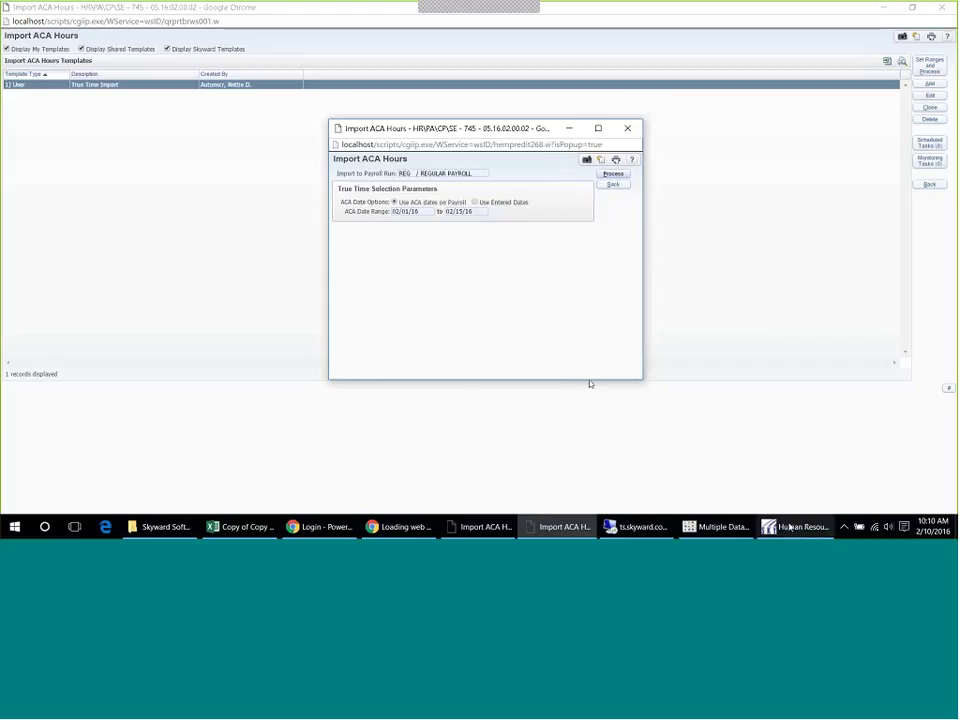
click(790, 527)
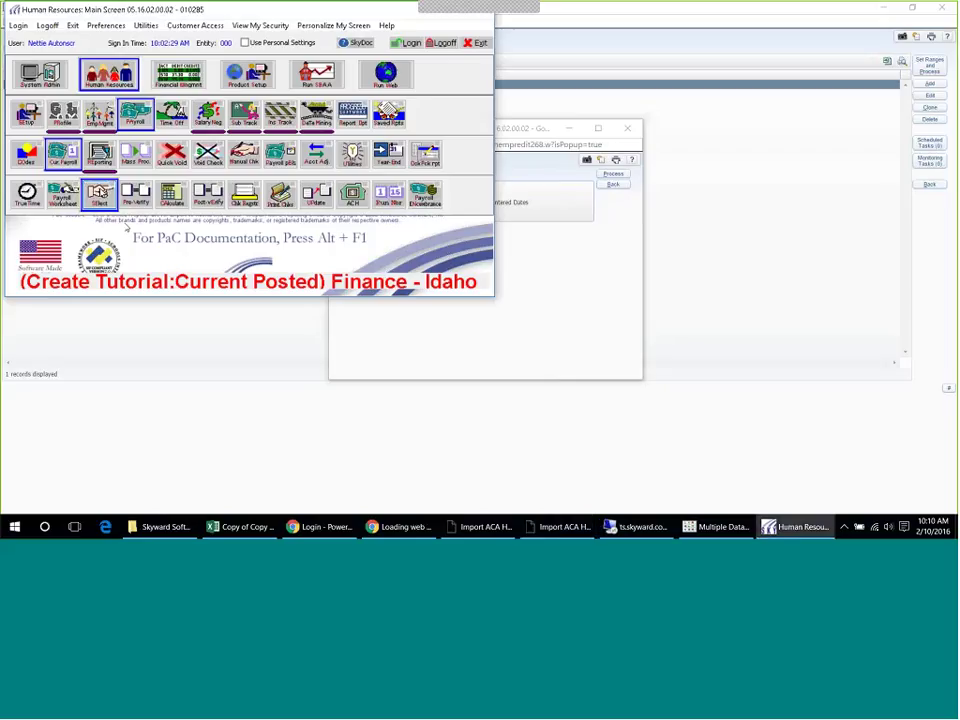
click(100, 192)
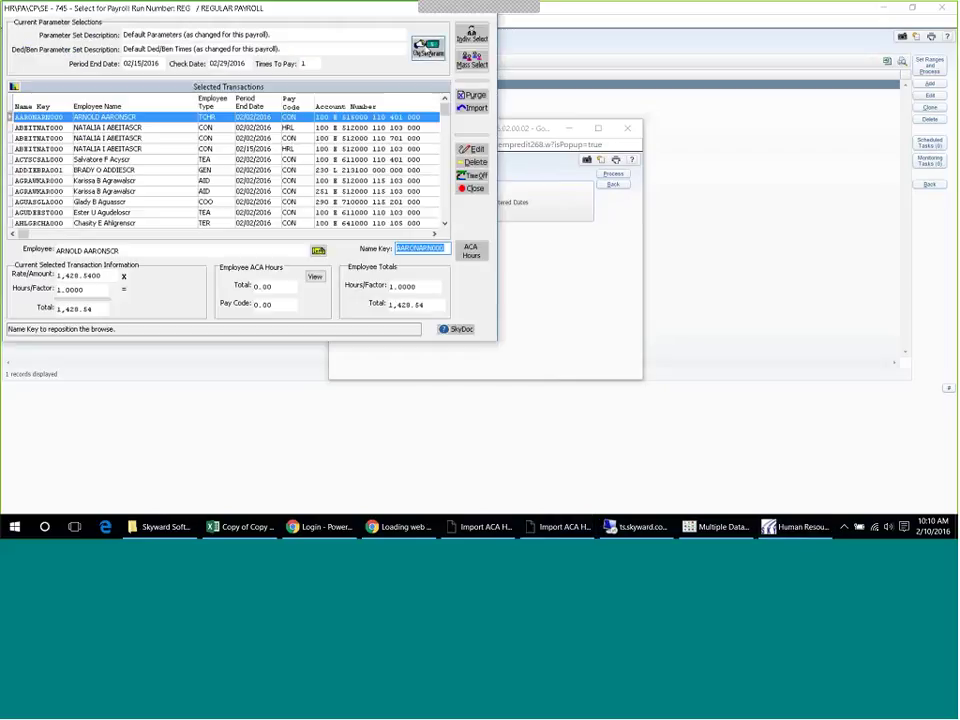
click(428, 47)
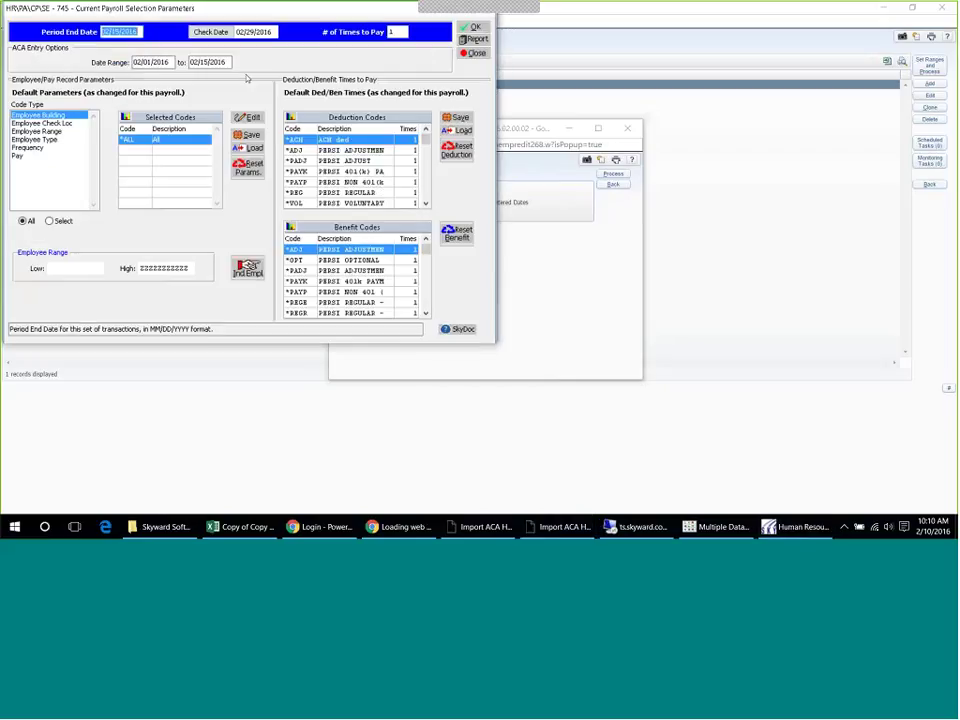
click(465, 211)
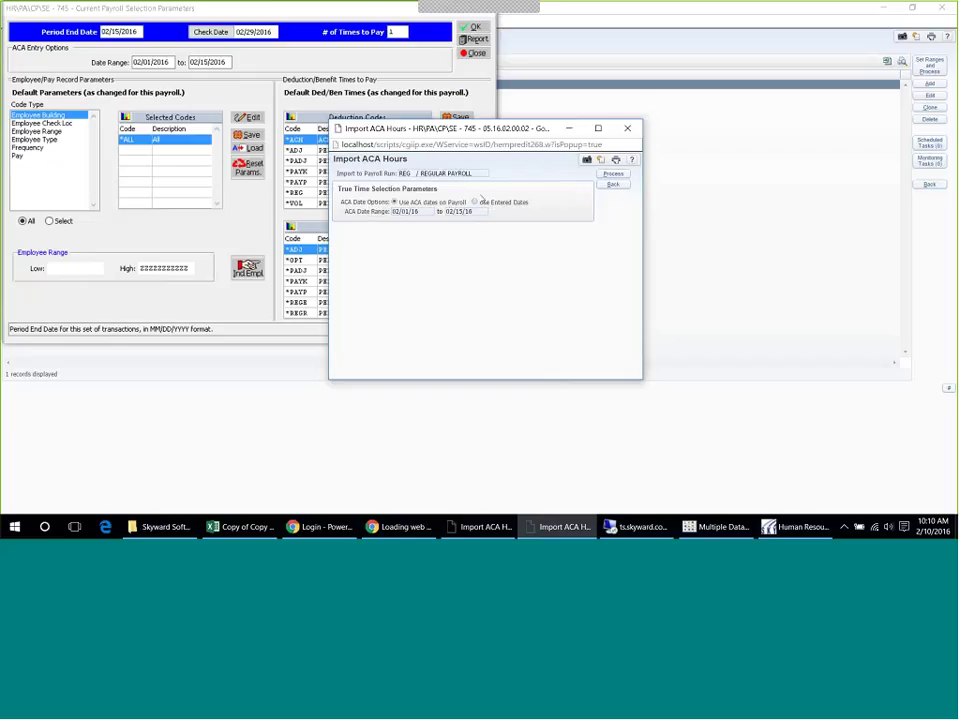
Step: Process the import using the ACA dates on payroll and open the preview of the data to process
click(476, 202)
click(394, 202)
click(611, 176)
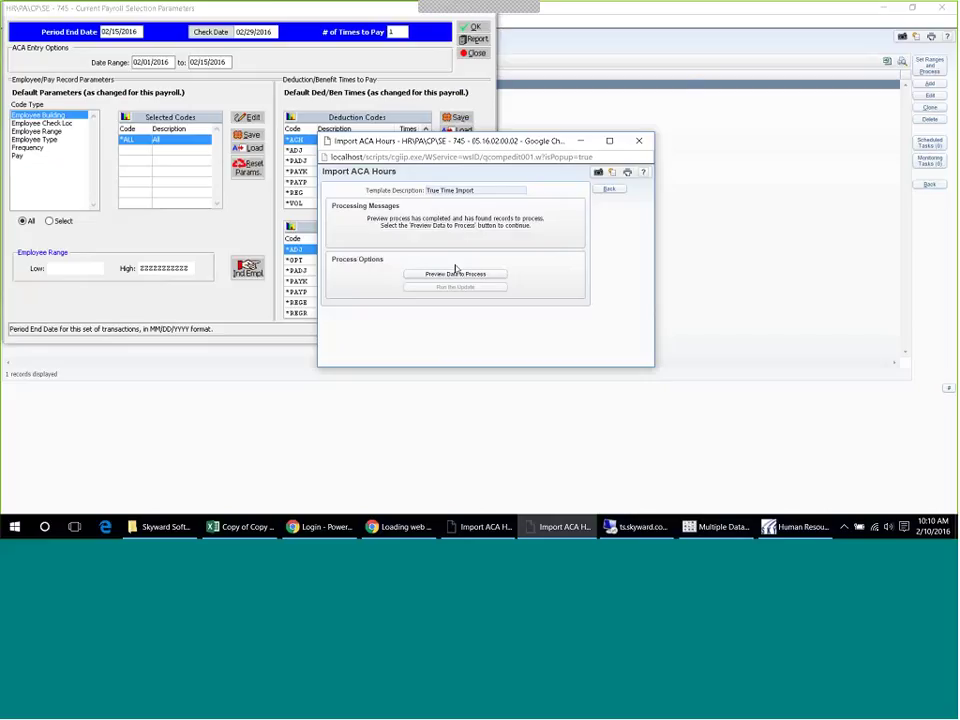
click(455, 273)
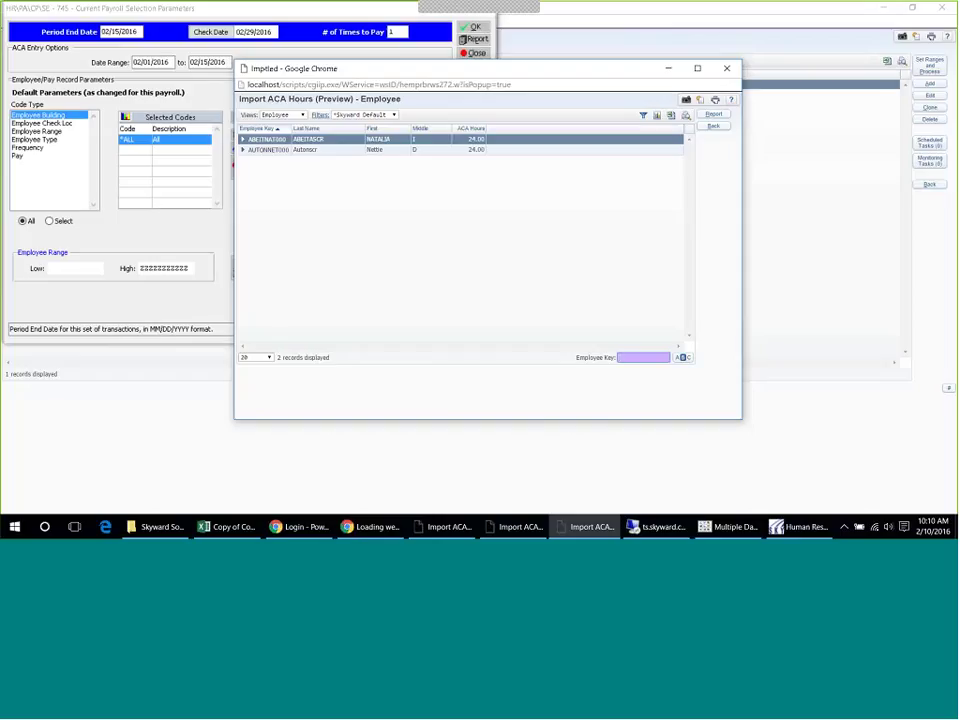
Step: Review the daily imported hours of both employees in the preview and return to the process options
click(242, 139)
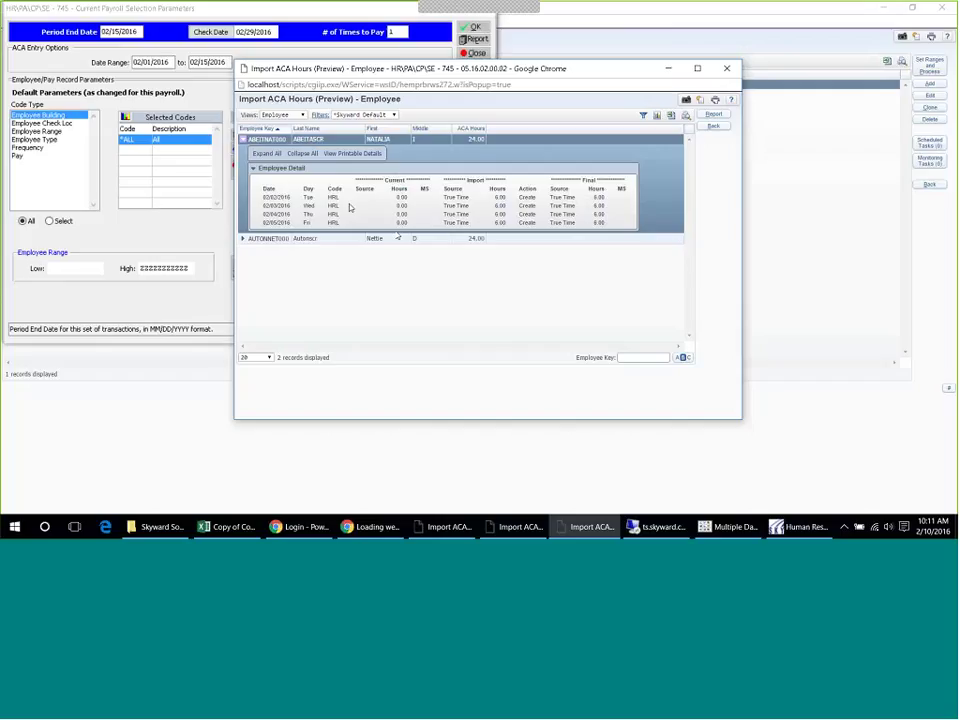
click(242, 239)
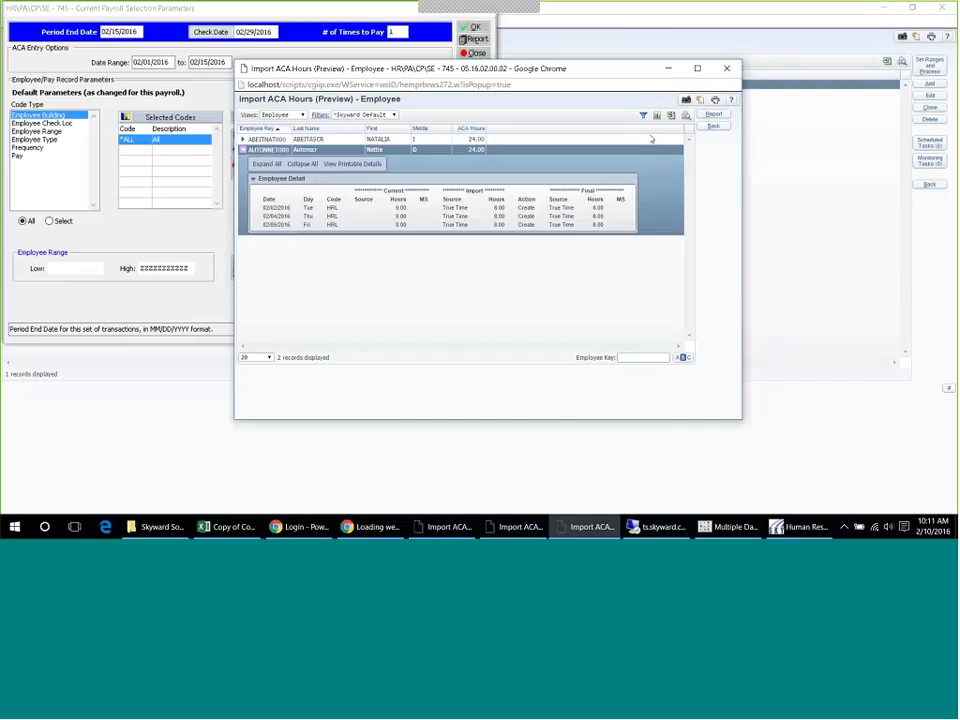
click(714, 126)
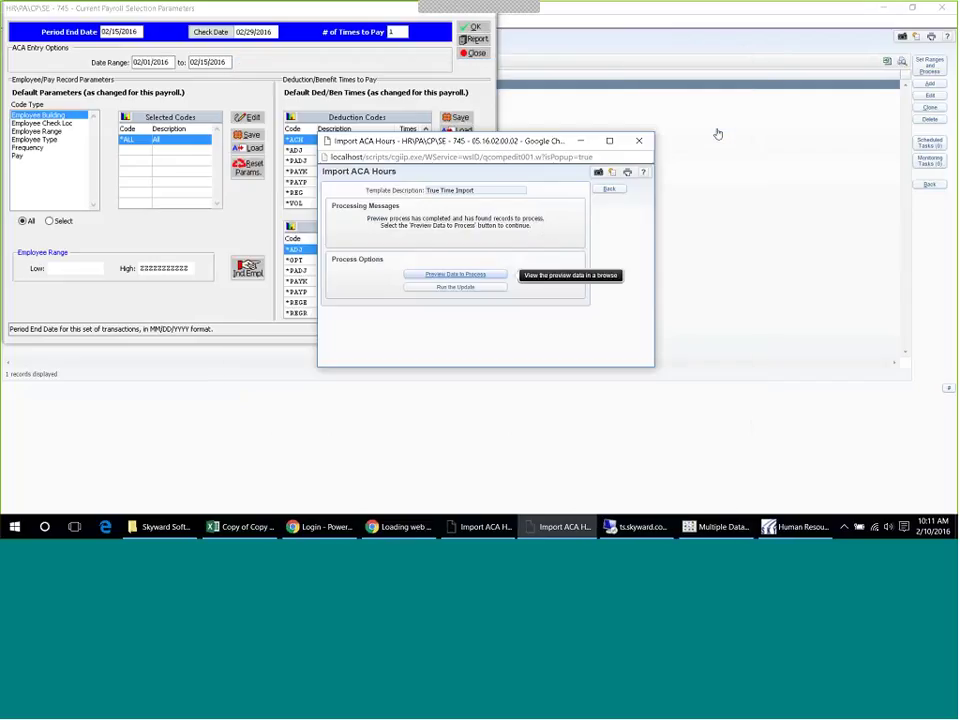
Step: Run the update that imports the True Time ACA hours into the payroll run and open the import report for review
click(490, 288)
click(527, 284)
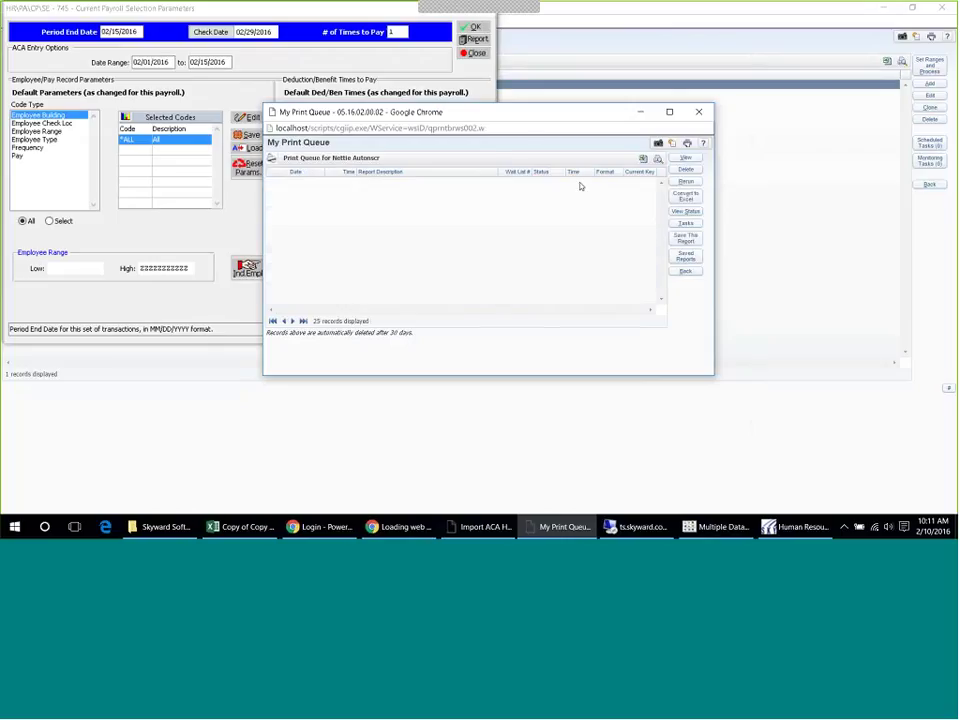
click(459, 277)
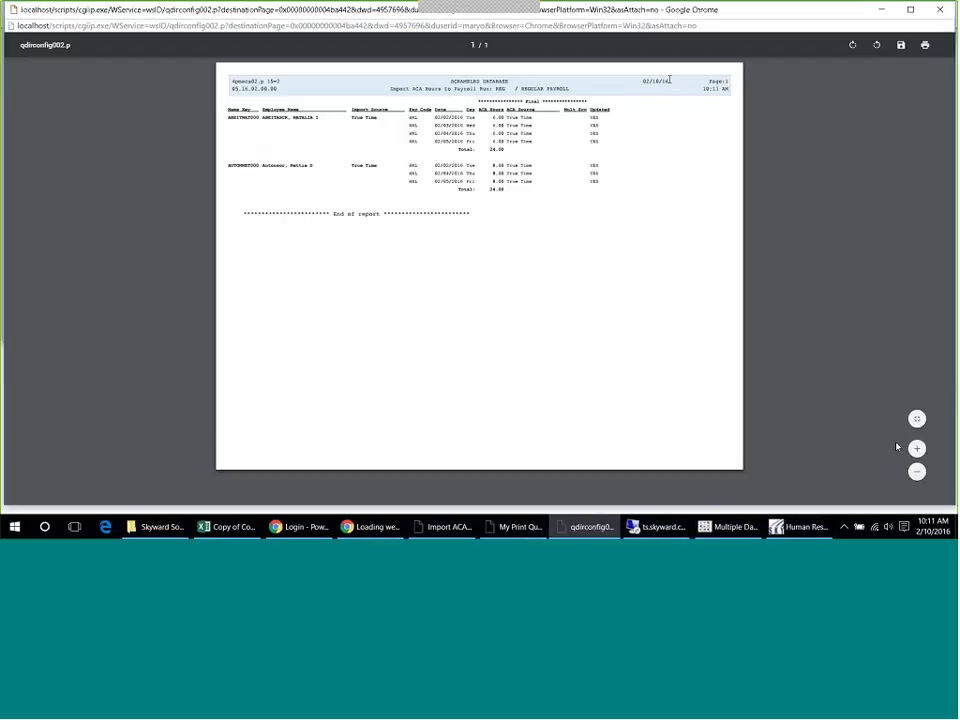
click(916, 448)
click(916, 448)
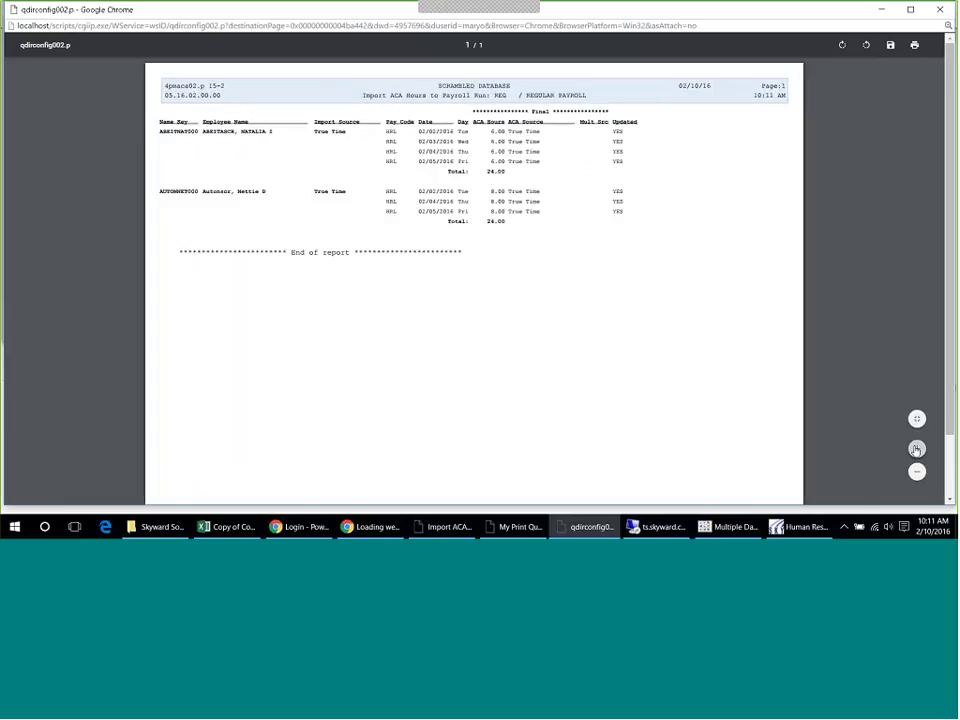
click(916, 448)
click(916, 448)
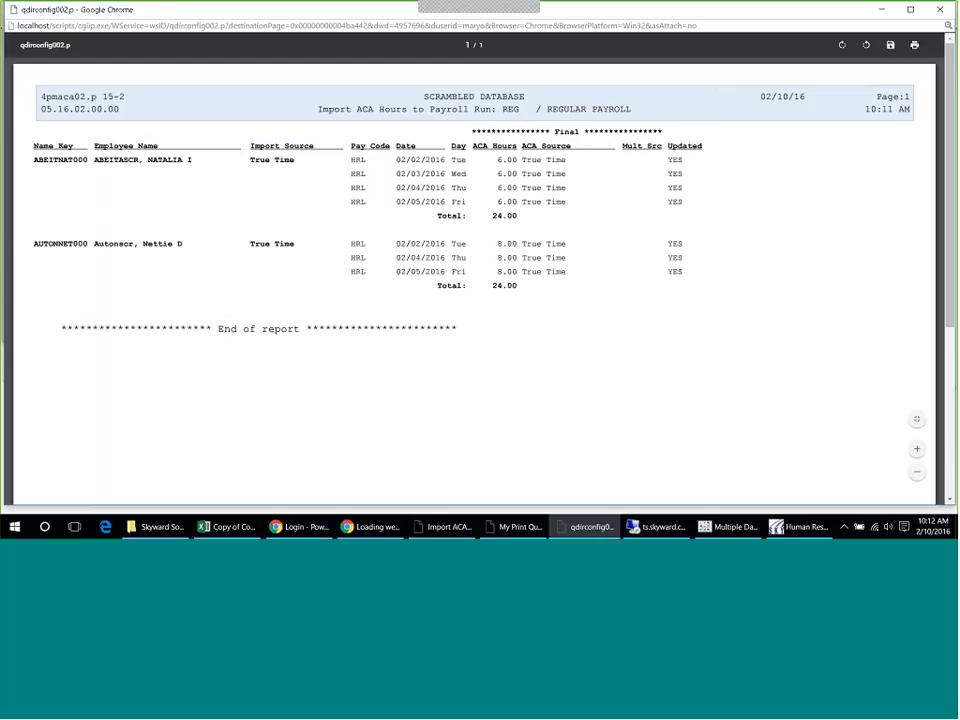
Step: Switch to the payroll window, accept the current selection parameters and compare the selected transactions with the import report
click(793, 532)
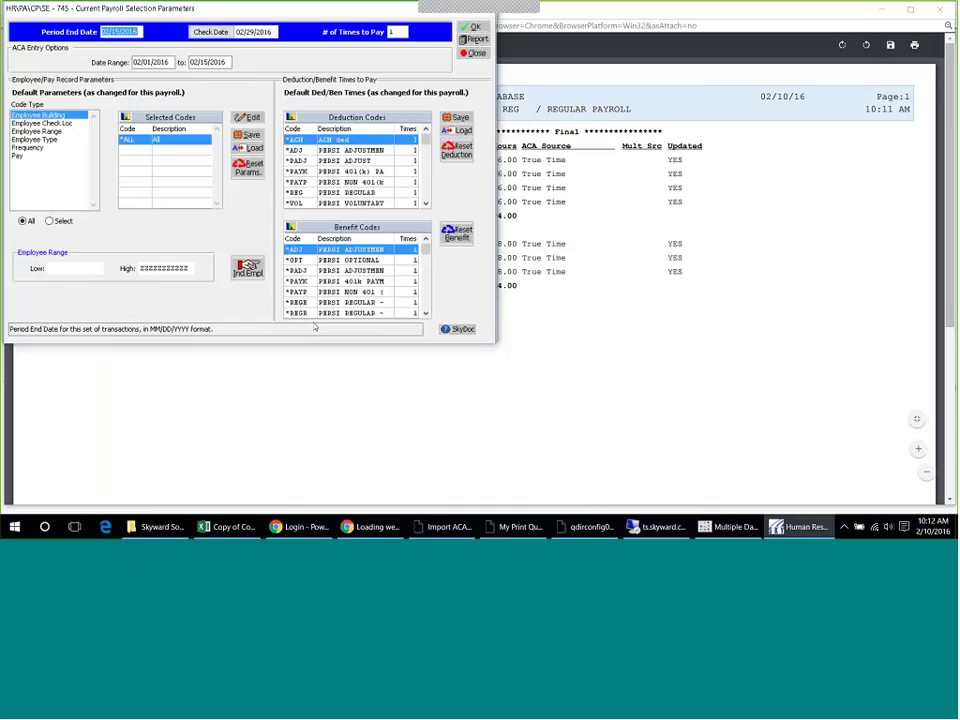
click(474, 27)
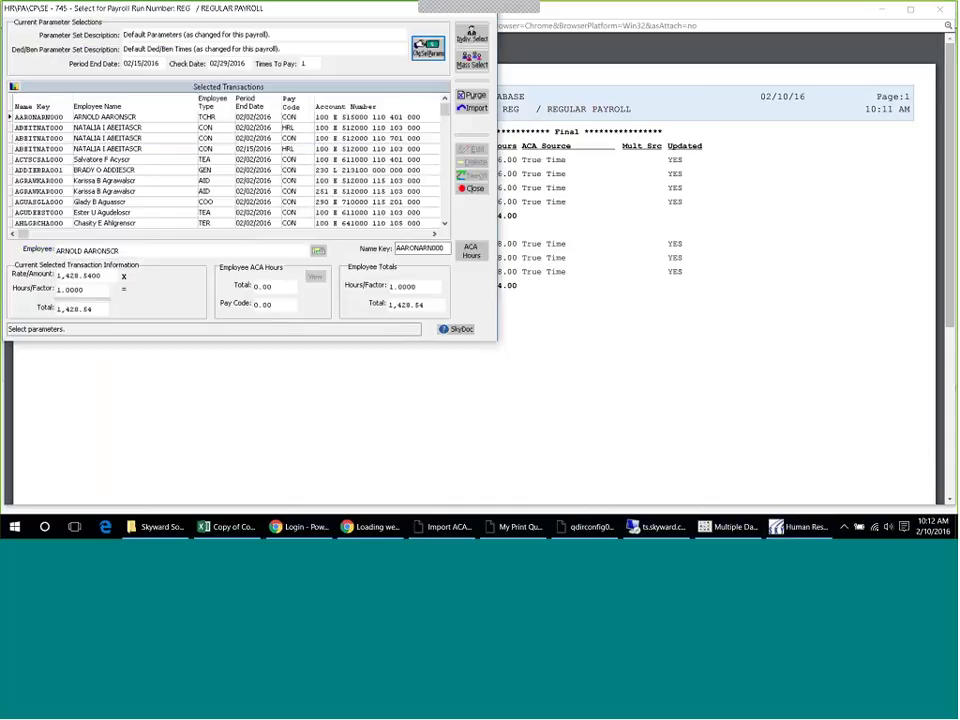
click(567, 242)
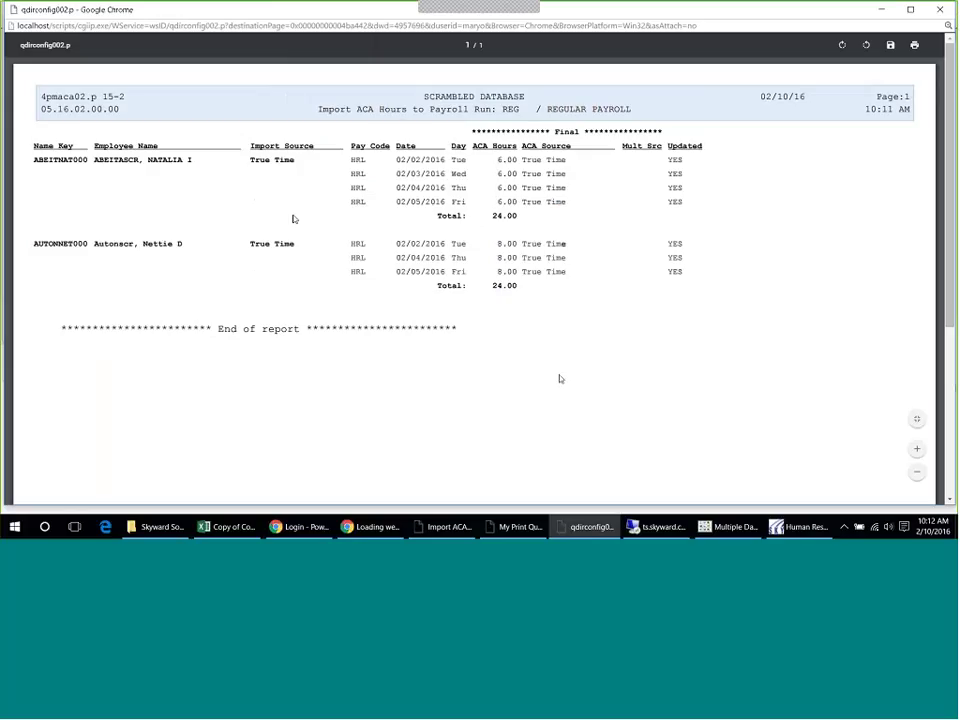
key(alt+Tab)
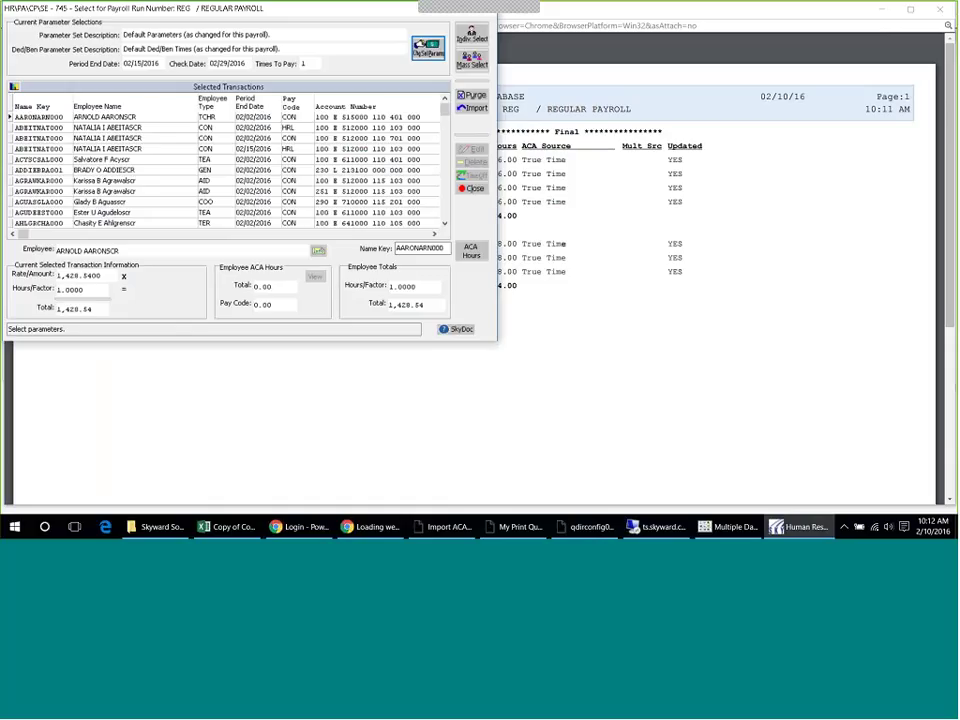
Step: Open the HRL pay record with period end 02/15/2016 for the first employee in the report and check its ACA hours by date
click(340, 147)
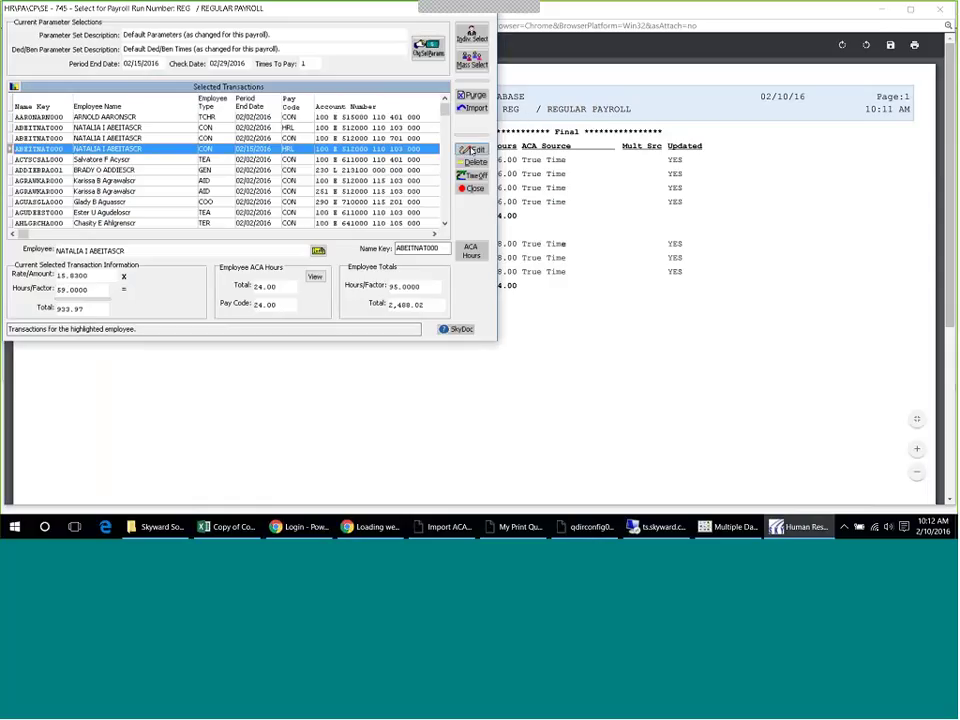
click(473, 150)
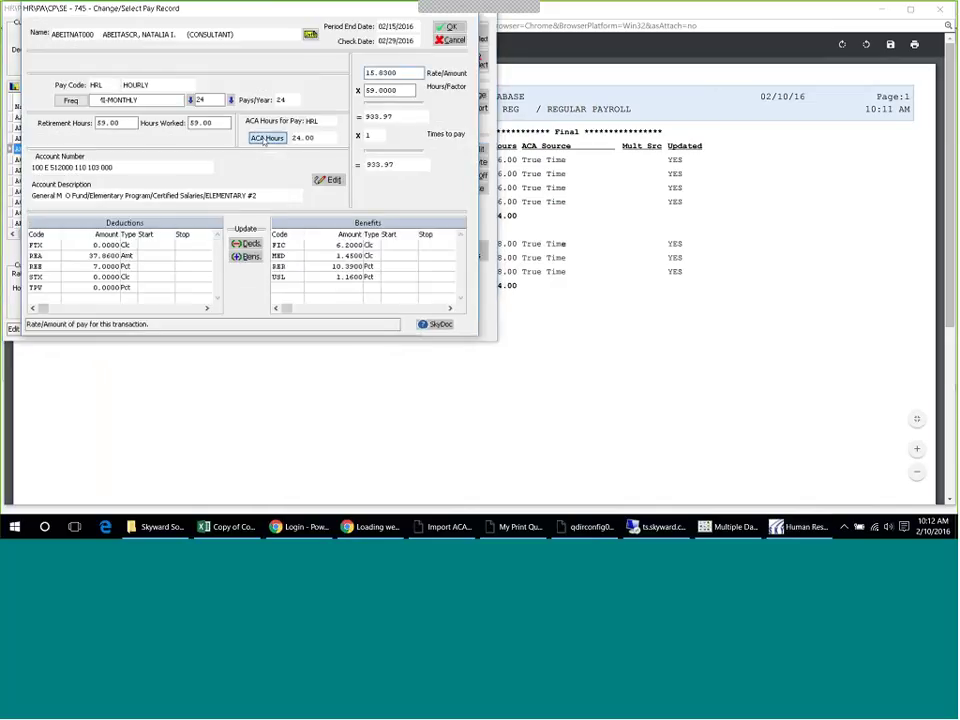
click(266, 139)
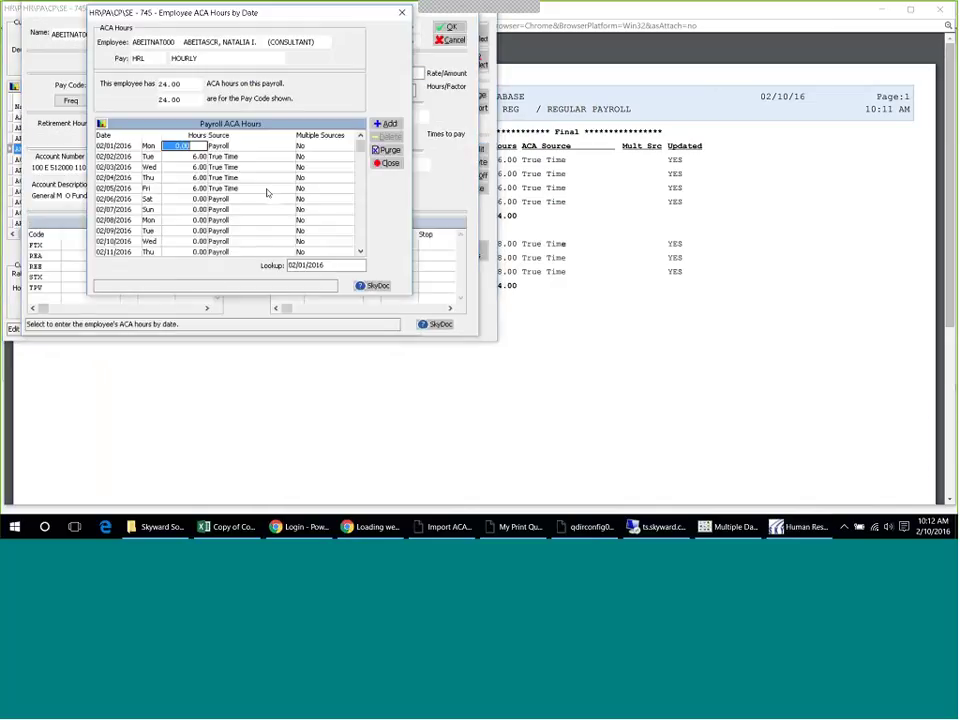
click(387, 163)
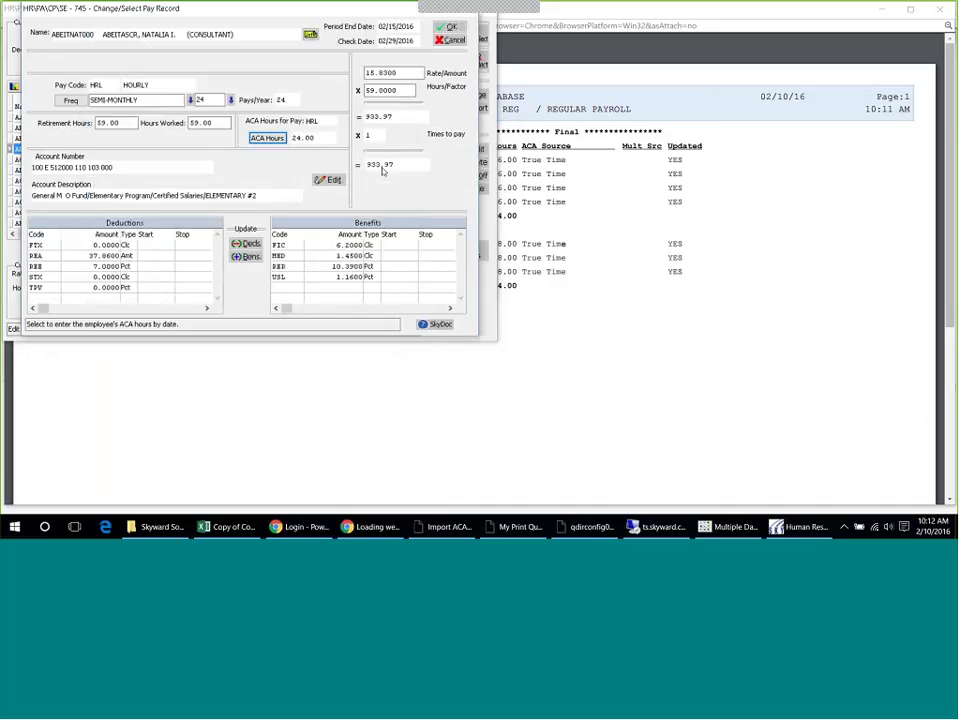